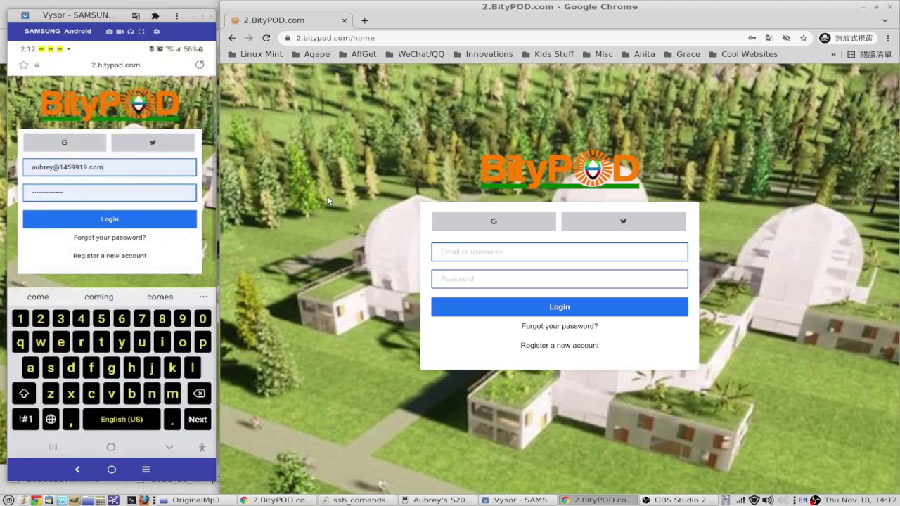
- Open the 'Register a new account' form on the desktop login page and the phone
{"action": "left_click", "coordinate": [545, 346]}
{"action": "left_click", "coordinate": [109, 255]}
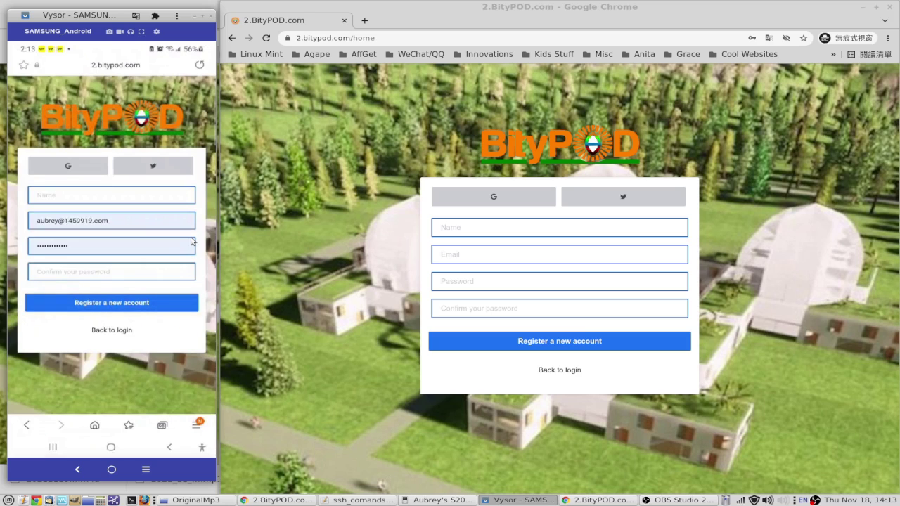
{"action": "left_click", "coordinate": [529, 280]}
{"action": "left_click", "coordinate": [372, 246]}
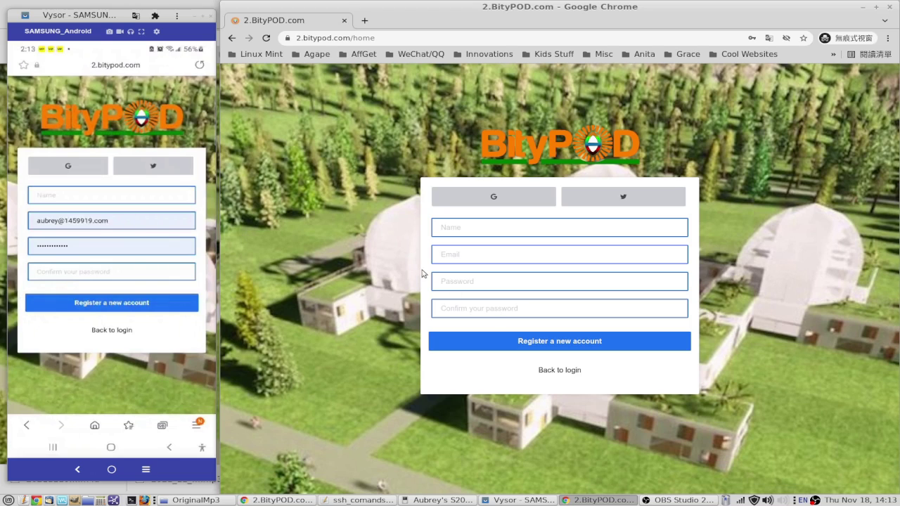
{"action": "left_click", "coordinate": [550, 343]}
{"action": "left_click", "coordinate": [492, 200]}
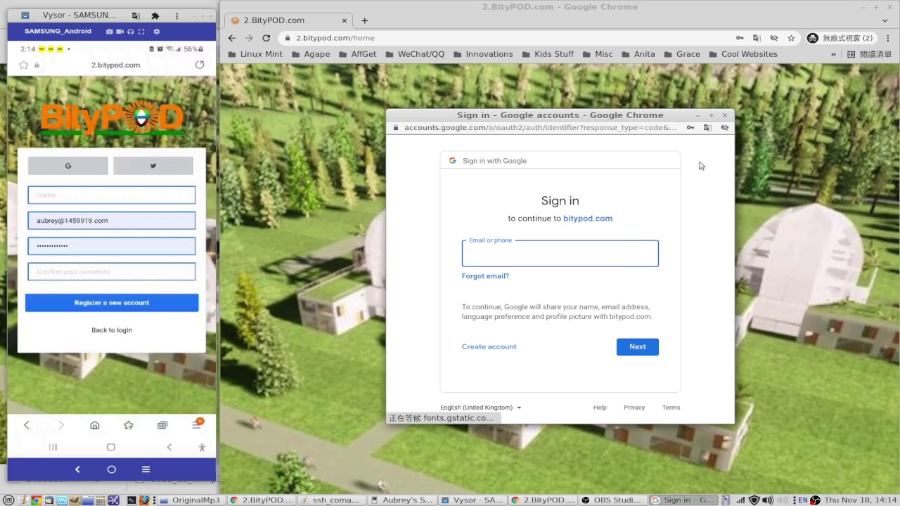
{"action": "left_click", "coordinate": [725, 116]}
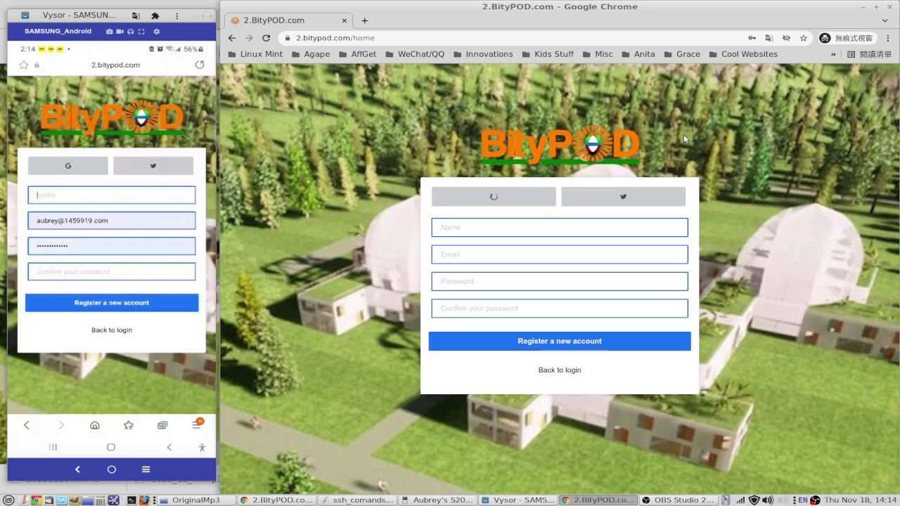
{"action": "left_click", "coordinate": [625, 195]}
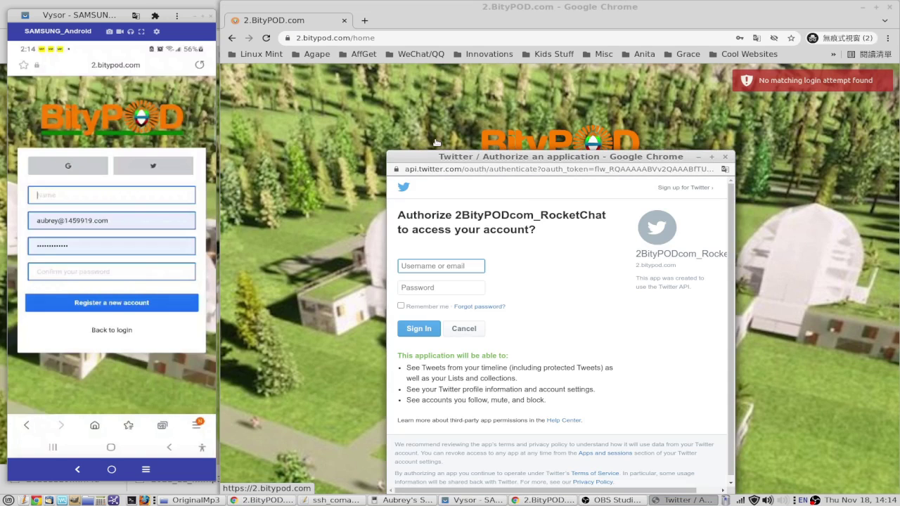
{"action": "left_click", "coordinate": [725, 157]}
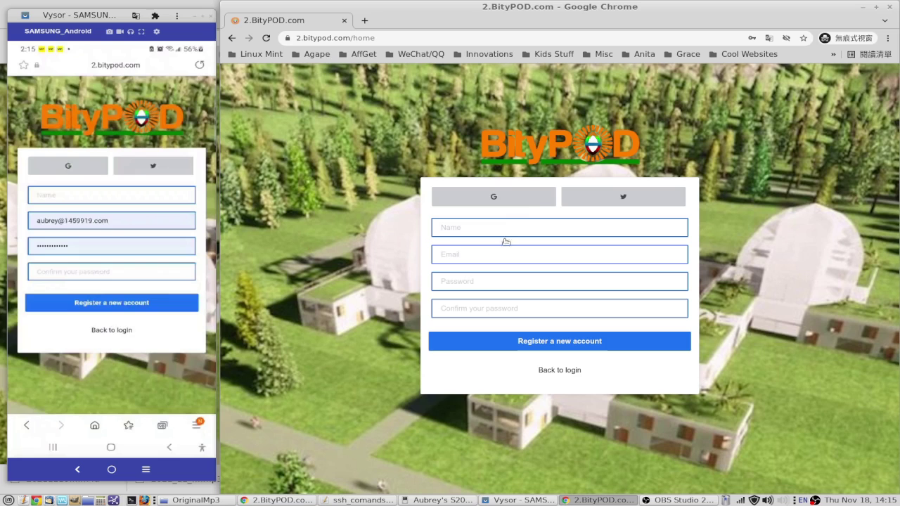
{"action": "left_click", "coordinate": [519, 202]}
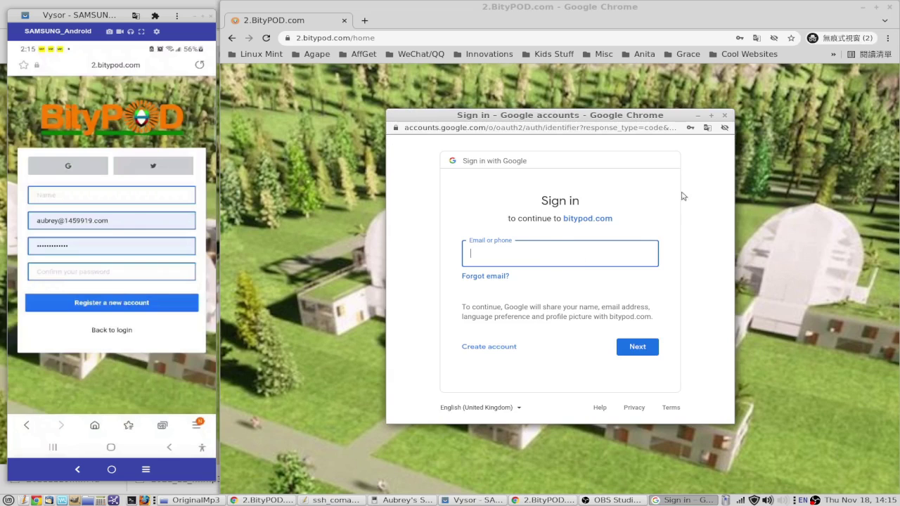
{"action": "left_click", "coordinate": [724, 116]}
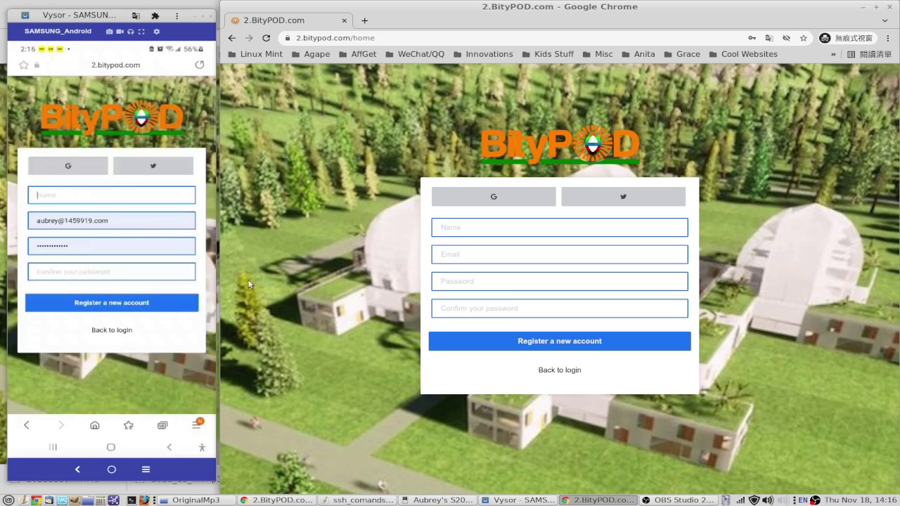
- Return to login and sign in on the phone, then on the desktop using the saved autofill login
{"action": "left_click", "coordinate": [112, 331]}
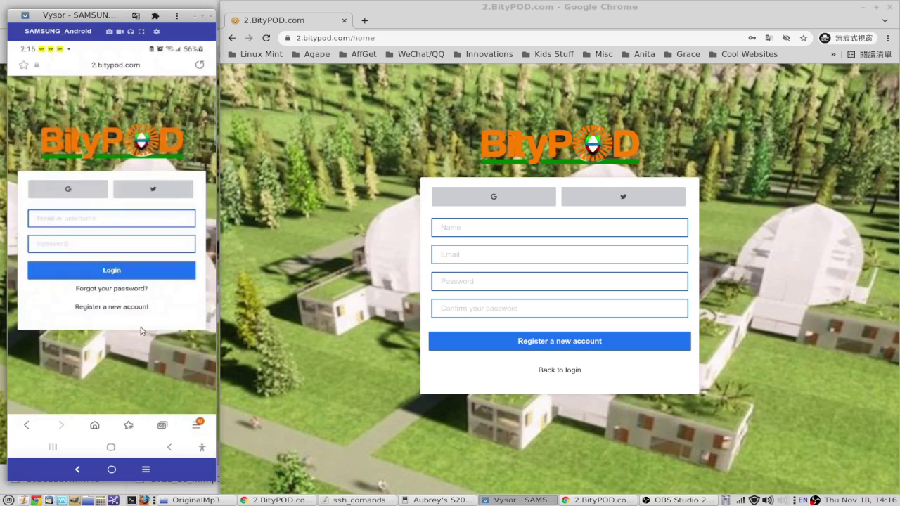
{"action": "left_click", "coordinate": [113, 271]}
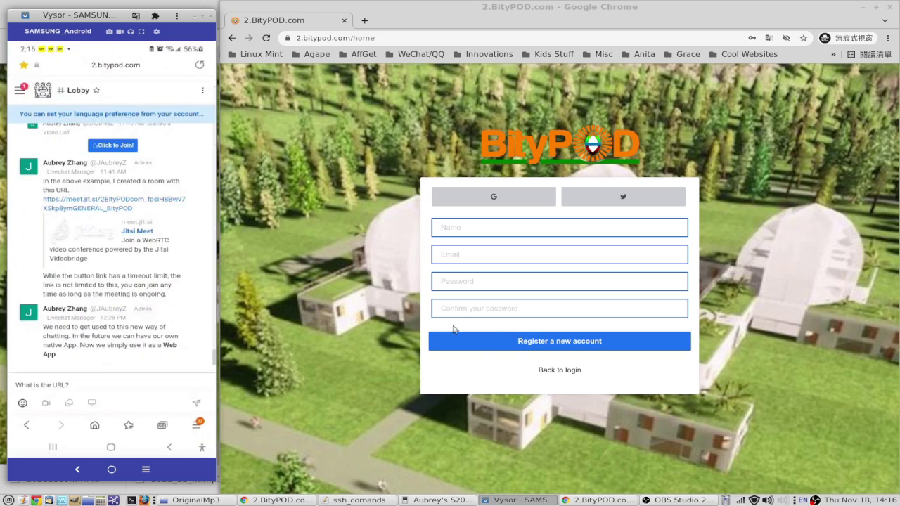
{"action": "left_click", "coordinate": [545, 372]}
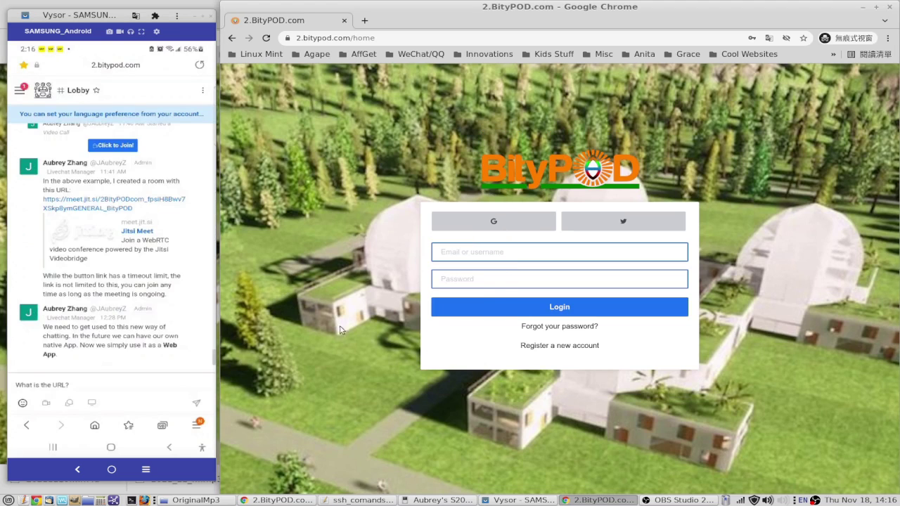
{"action": "left_click", "coordinate": [510, 253]}
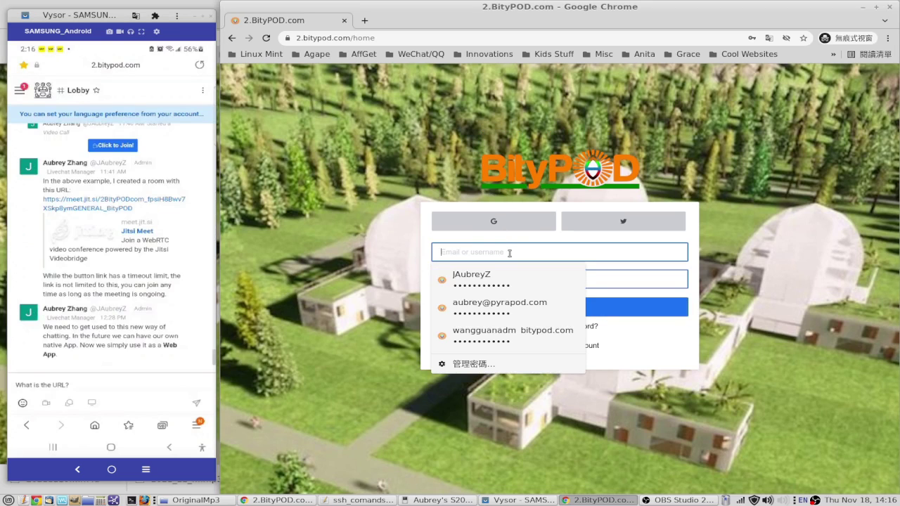
{"action": "left_click", "coordinate": [481, 276]}
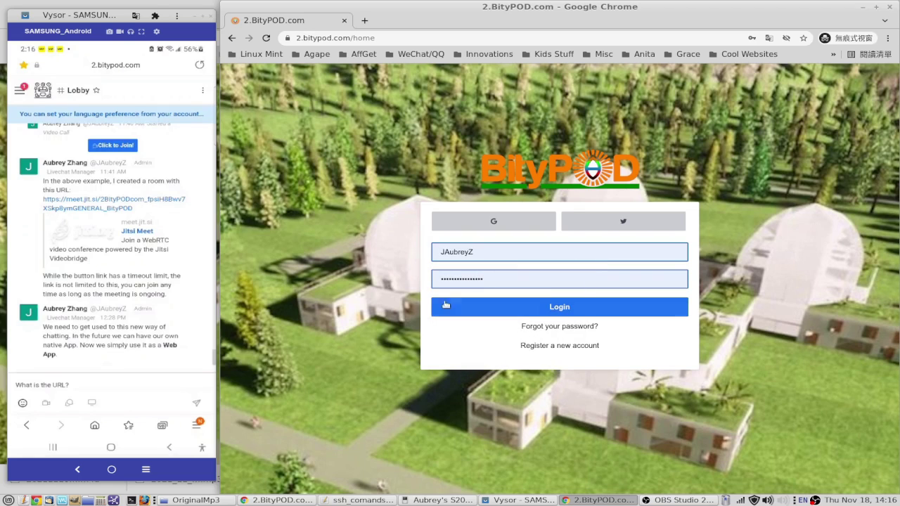
{"action": "left_click", "coordinate": [557, 309]}
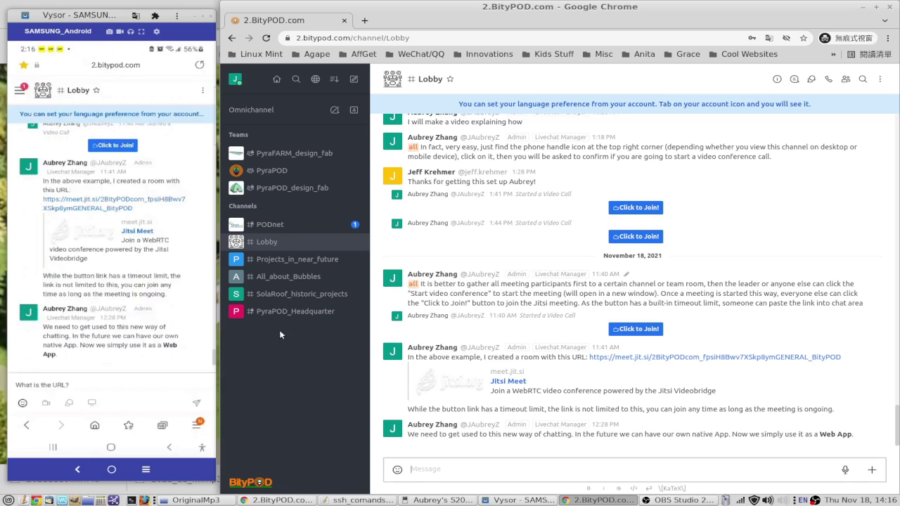
- Open the phone user's account settings and view the Preferences page
{"action": "left_click", "coordinate": [21, 90]}
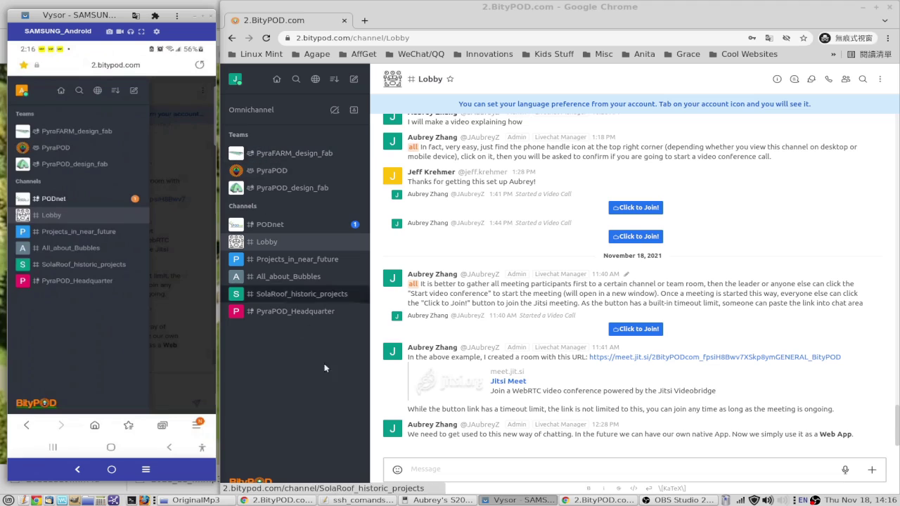
{"action": "left_click", "coordinate": [22, 92]}
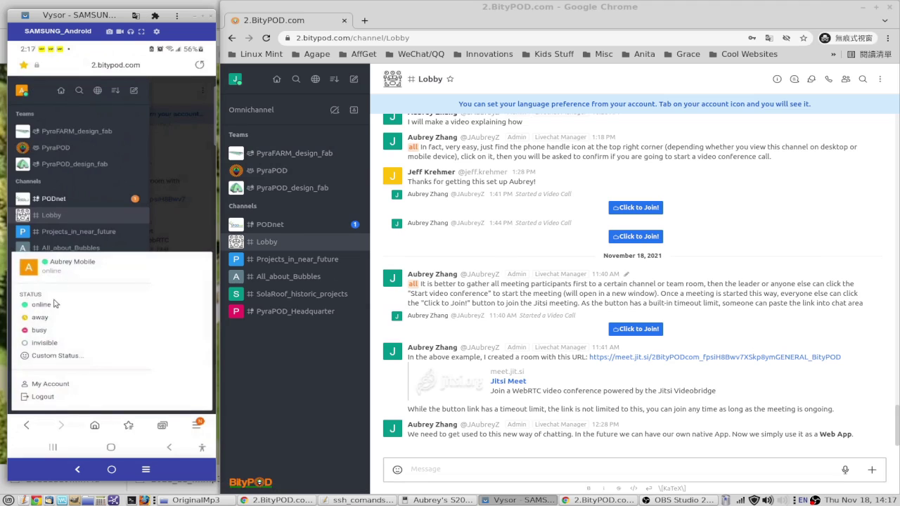
{"action": "left_click", "coordinate": [156, 354]}
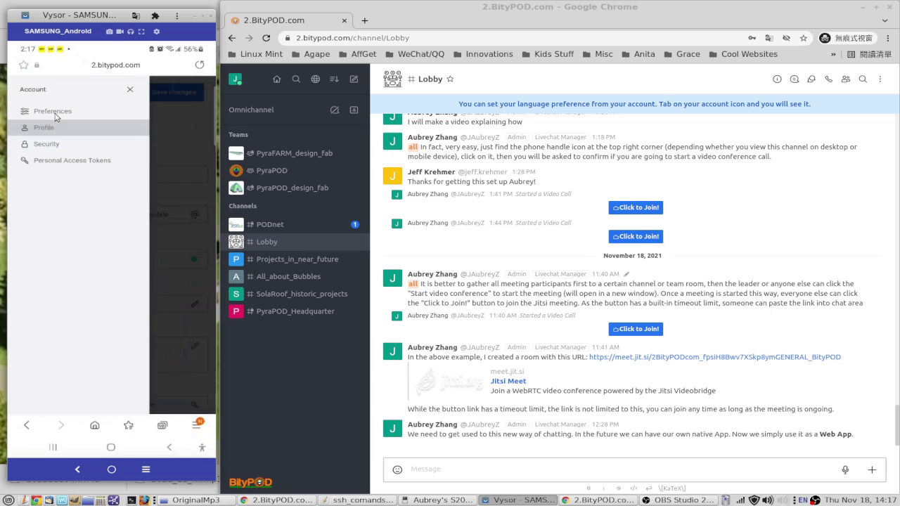
{"action": "left_click", "coordinate": [57, 117]}
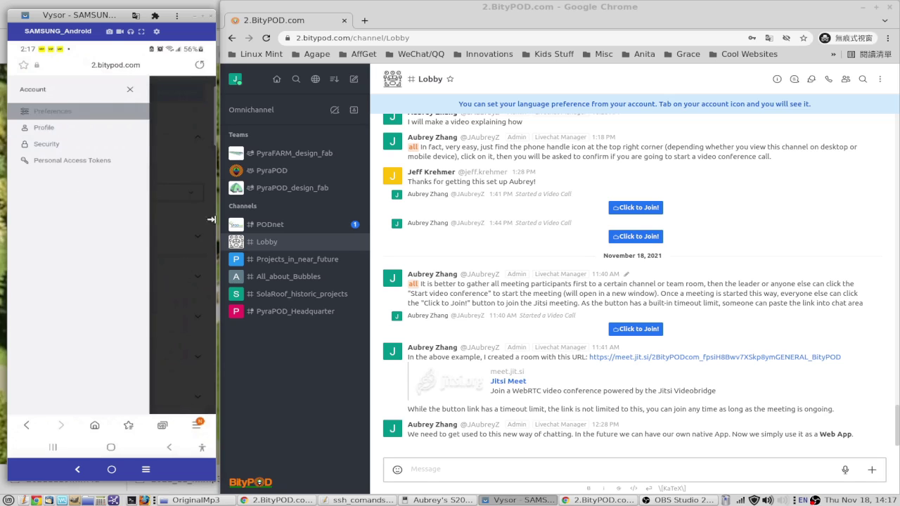
- Open the desktop account Profile page and close the phone's account drawer to reveal Preferences
{"action": "left_click", "coordinate": [236, 79]}
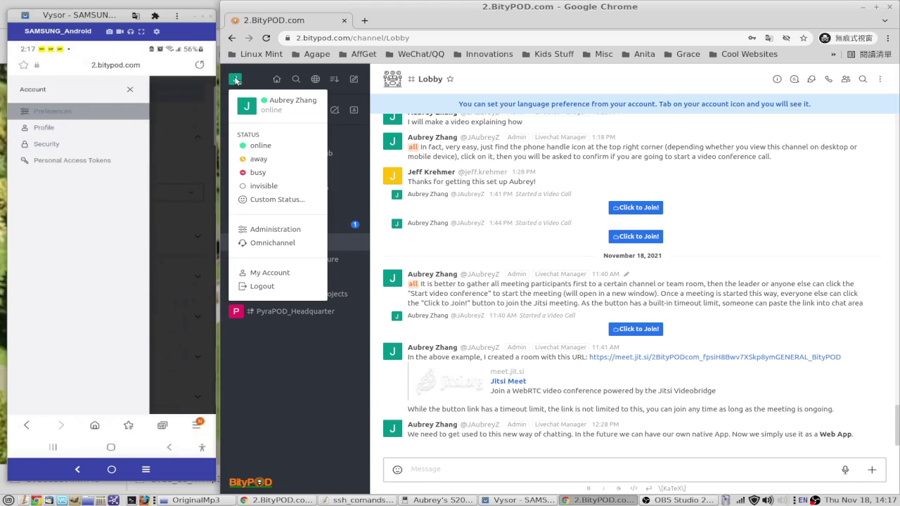
{"action": "left_click", "coordinate": [281, 273]}
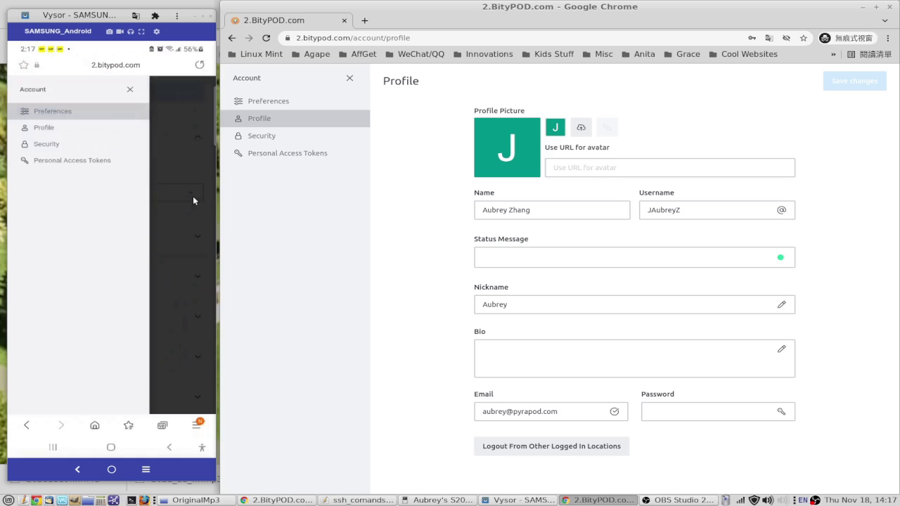
{"action": "left_click", "coordinate": [190, 205]}
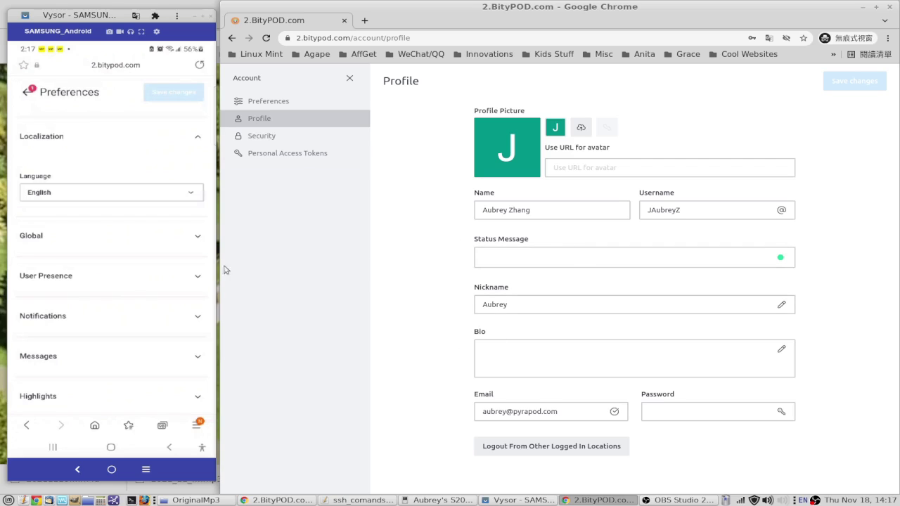
- Browse the desktop Preferences, Profile and Security account pages, ending back on Preferences
{"action": "left_click", "coordinate": [268, 104]}
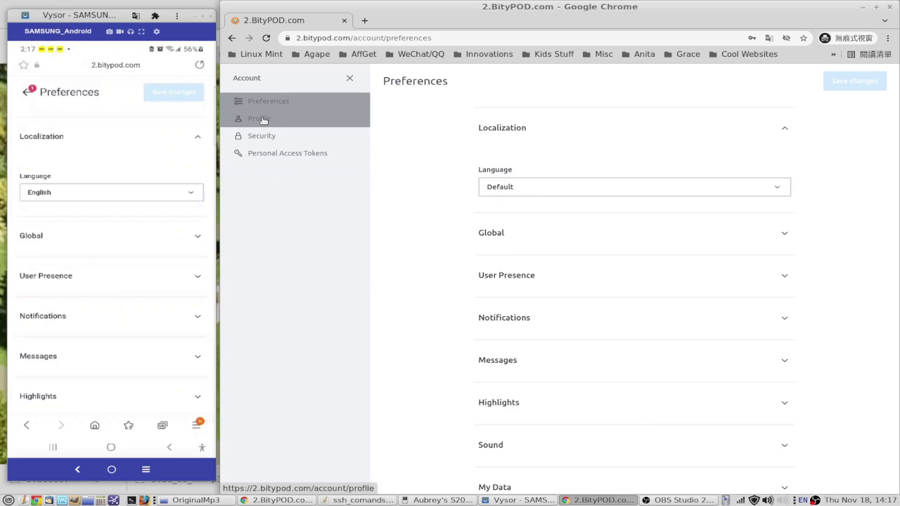
{"action": "left_click", "coordinate": [263, 119]}
{"action": "left_click", "coordinate": [269, 138]}
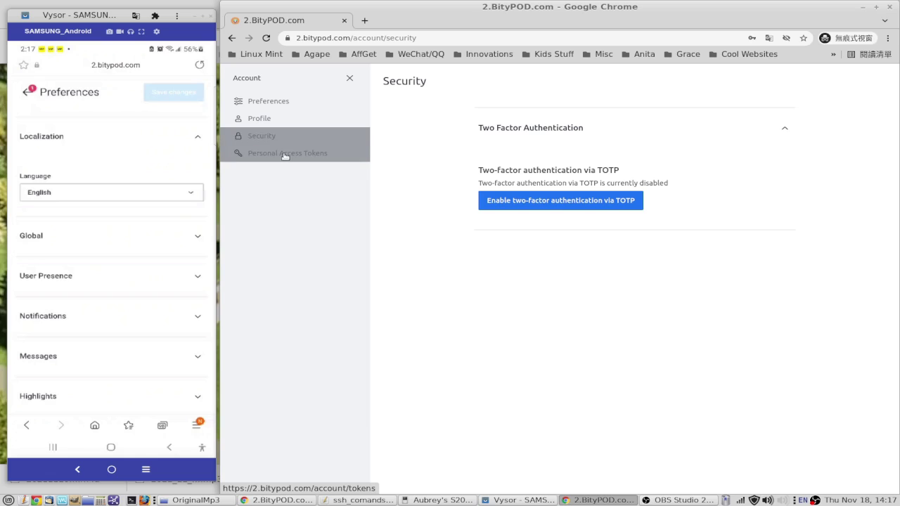
{"action": "left_click", "coordinate": [267, 117]}
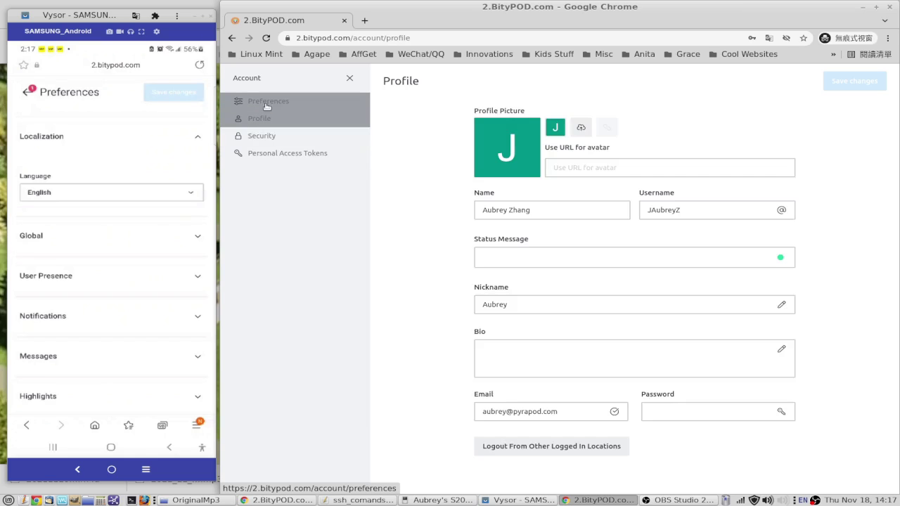
{"action": "left_click", "coordinate": [268, 102]}
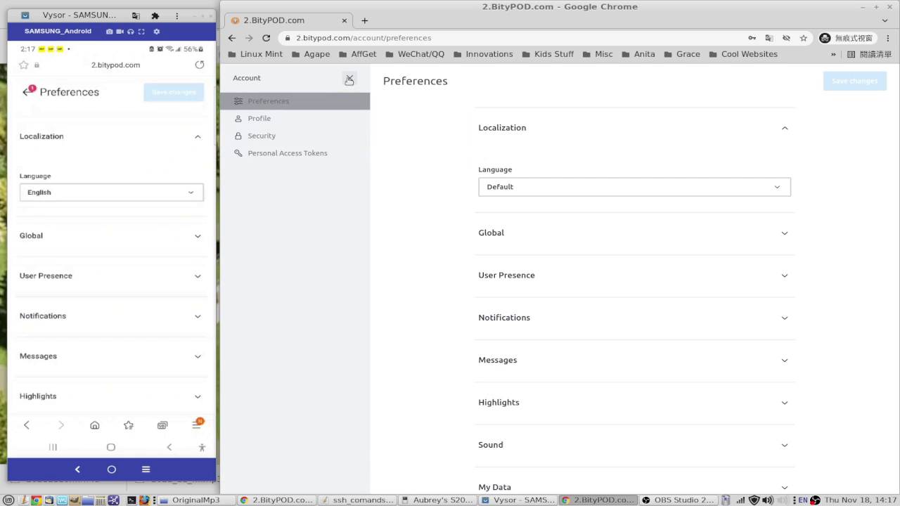
- Expand the Notifications and Sound preferences, showing Door and Chime sounds and volume 21
{"action": "left_click", "coordinate": [506, 320]}
{"action": "scroll", "coordinate": [427, 347], "scroll_direction": "down", "scroll_amount": 3}
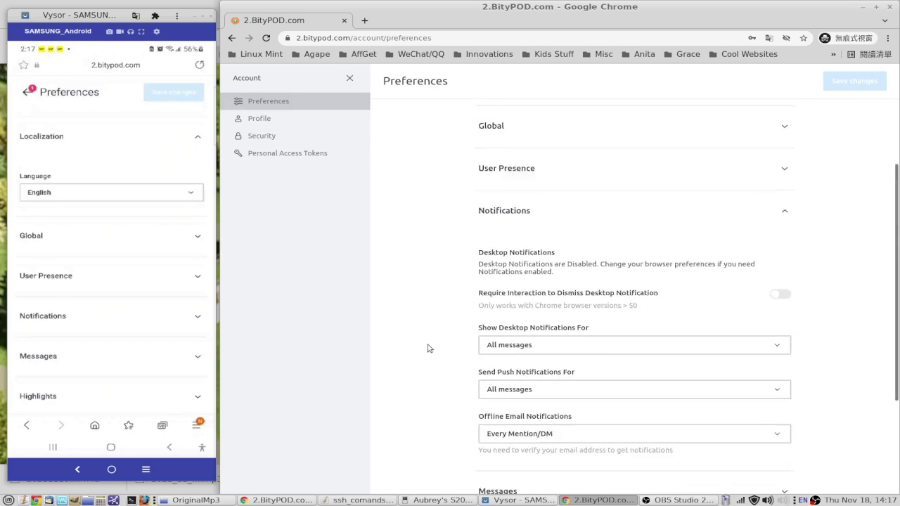
{"action": "scroll", "coordinate": [428, 348], "scroll_direction": "down", "scroll_amount": 2}
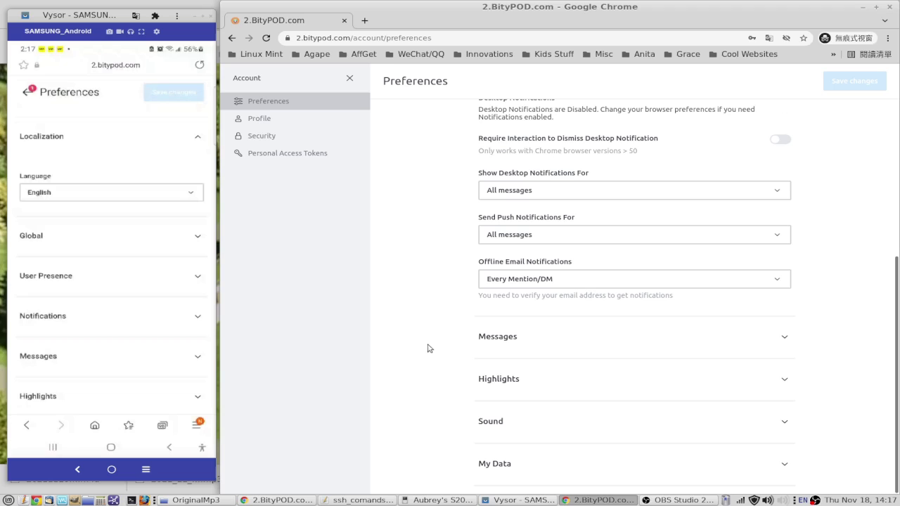
{"action": "left_click", "coordinate": [530, 423]}
{"action": "scroll", "coordinate": [422, 418], "scroll_direction": "down", "scroll_amount": 3}
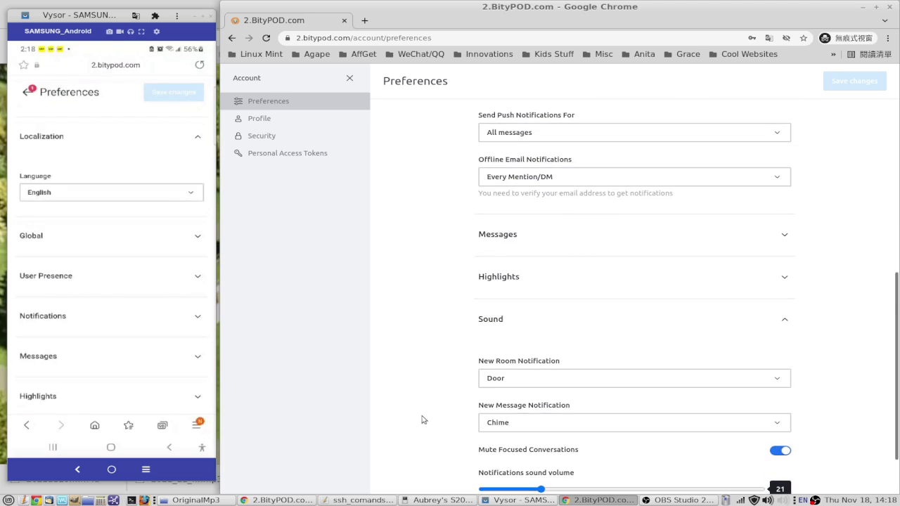
{"action": "scroll", "coordinate": [421, 420], "scroll_direction": "down", "scroll_amount": 2}
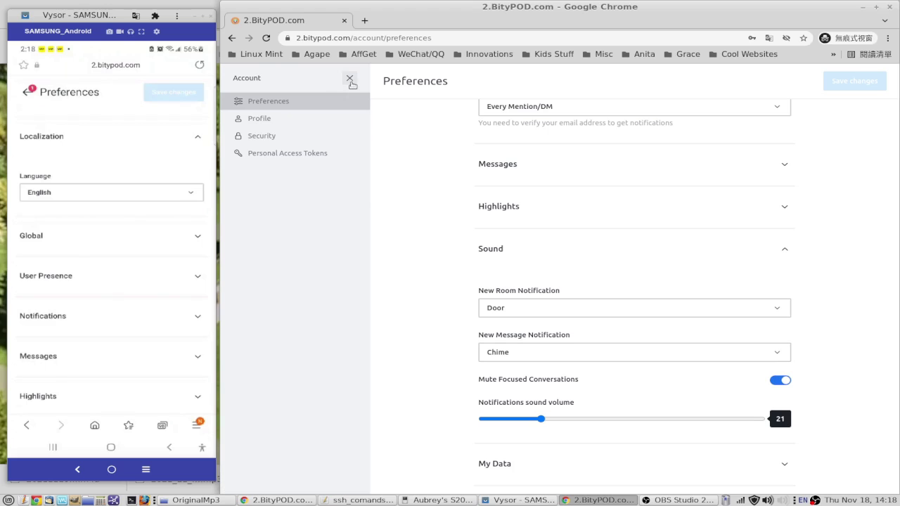
- Visit the Profile page's Bio field, then close desktop account settings back to the Lobby channel
{"action": "left_click", "coordinate": [259, 119]}
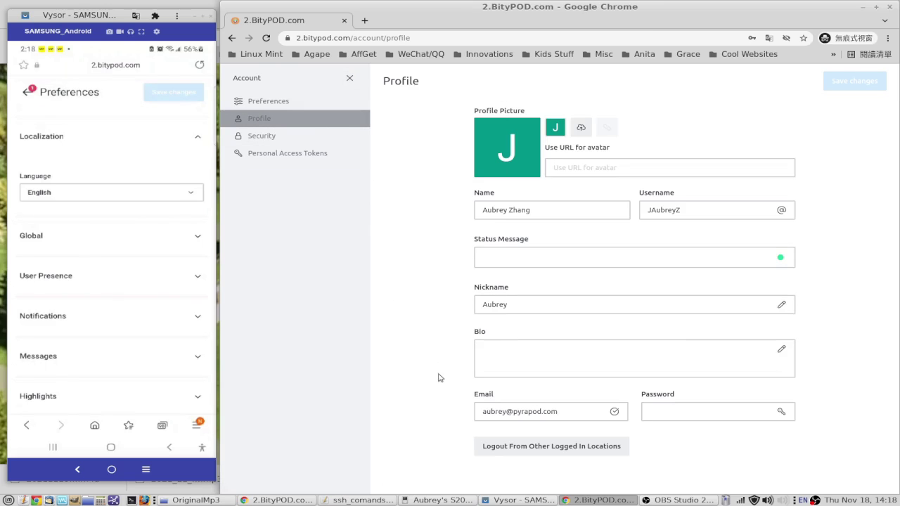
{"action": "left_click", "coordinate": [543, 355]}
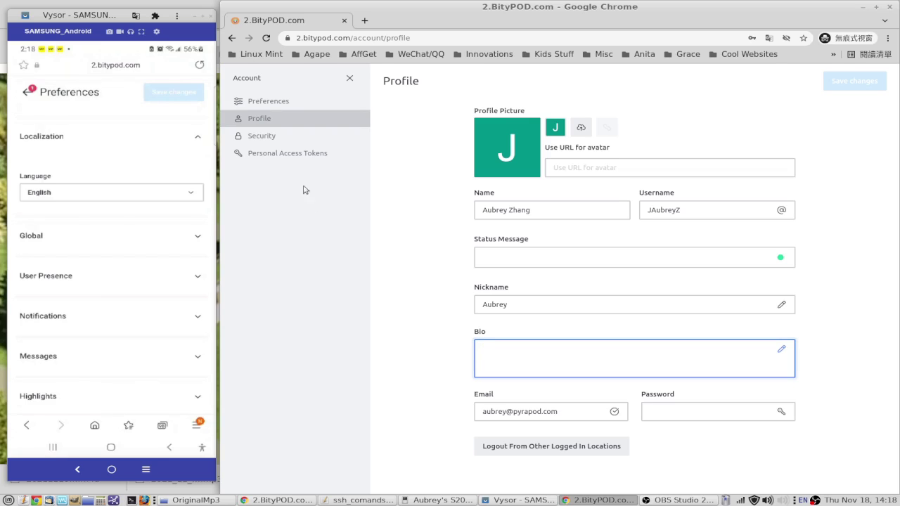
{"action": "left_click", "coordinate": [349, 78]}
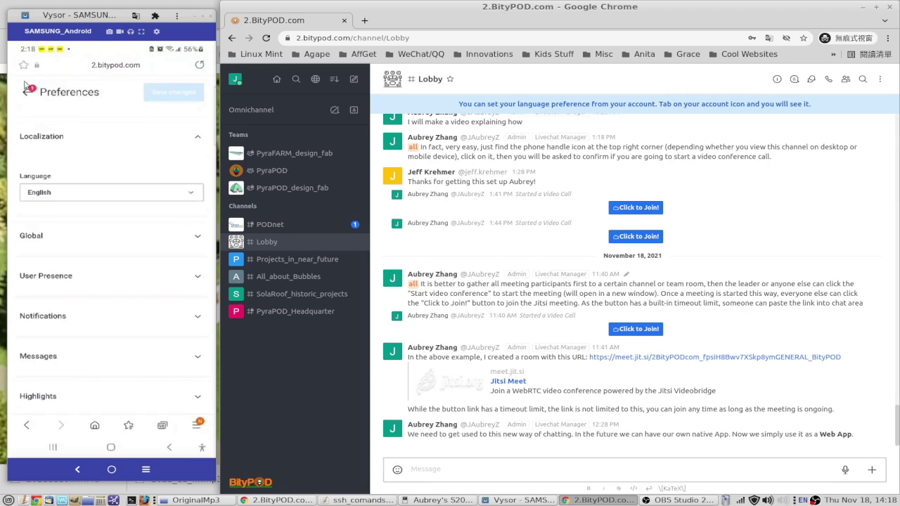
- Close the phone's account drawer and open the PODnet private group on both phone and desktop
{"action": "right_click", "coordinate": [127, 174]}
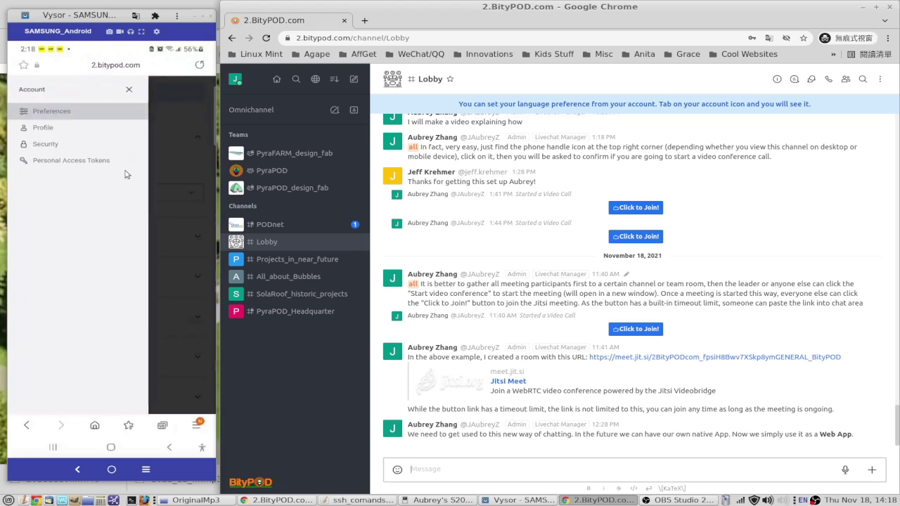
{"action": "left_click", "coordinate": [129, 92]}
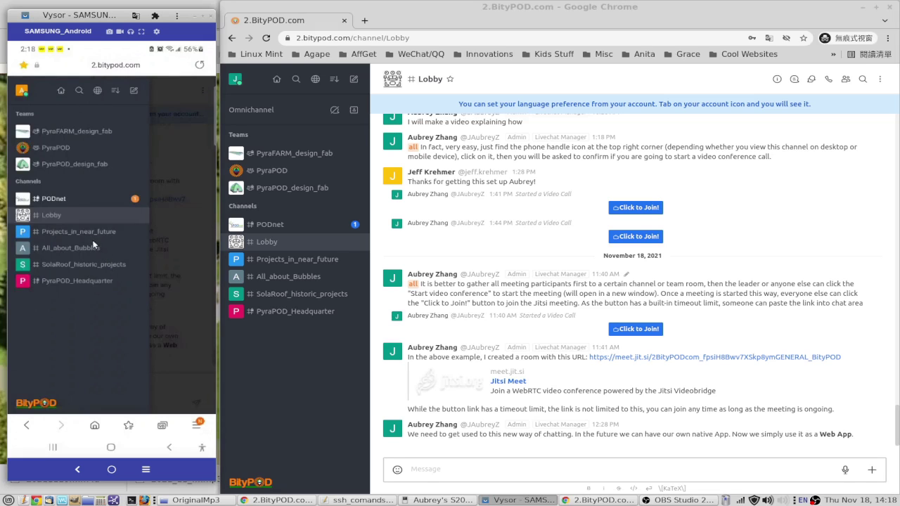
{"action": "left_click", "coordinate": [65, 198]}
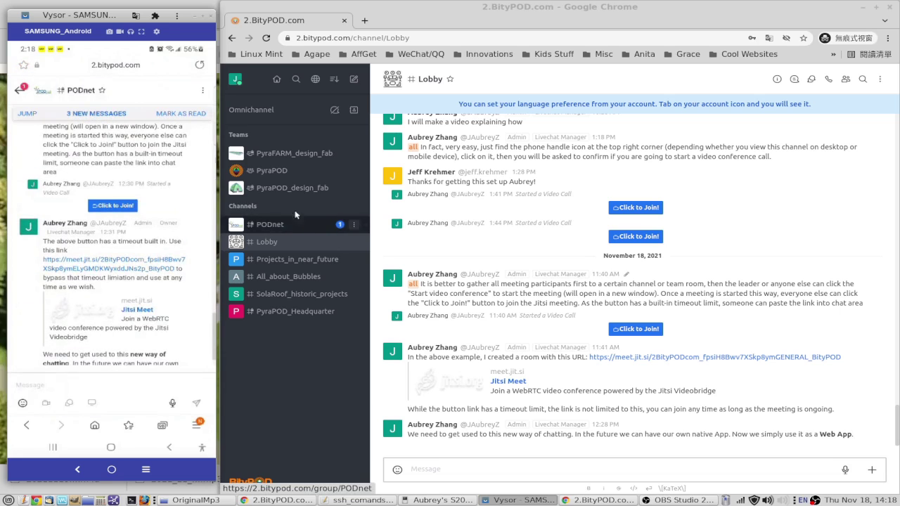
{"action": "left_click", "coordinate": [271, 224]}
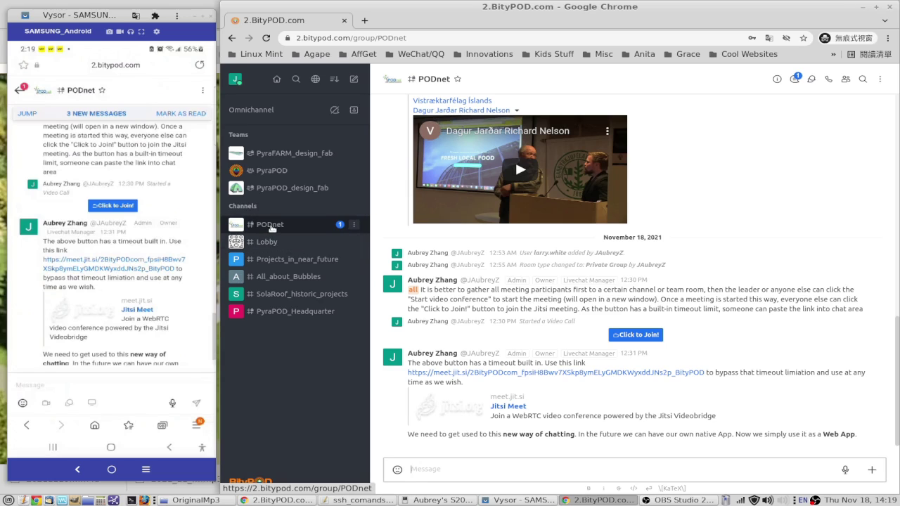
{"action": "left_click", "coordinate": [21, 94]}
{"action": "left_click", "coordinate": [22, 94]}
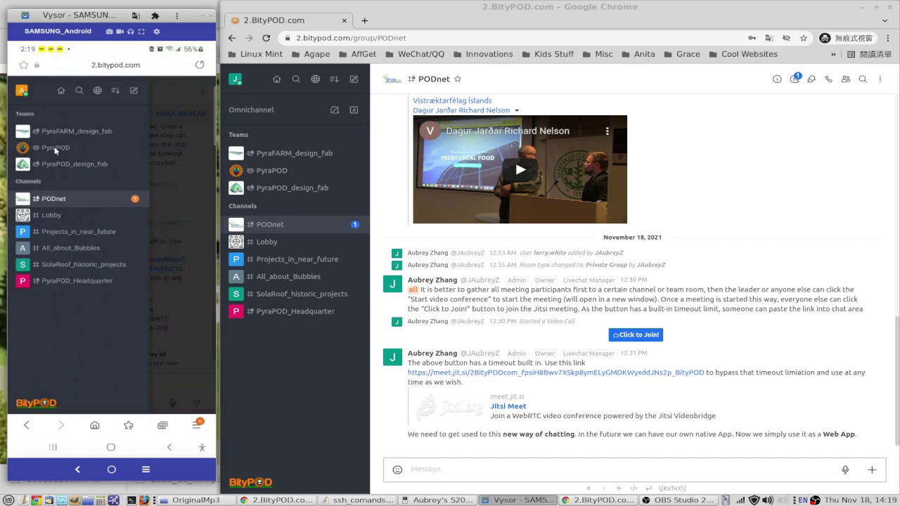
{"action": "left_click", "coordinate": [49, 202]}
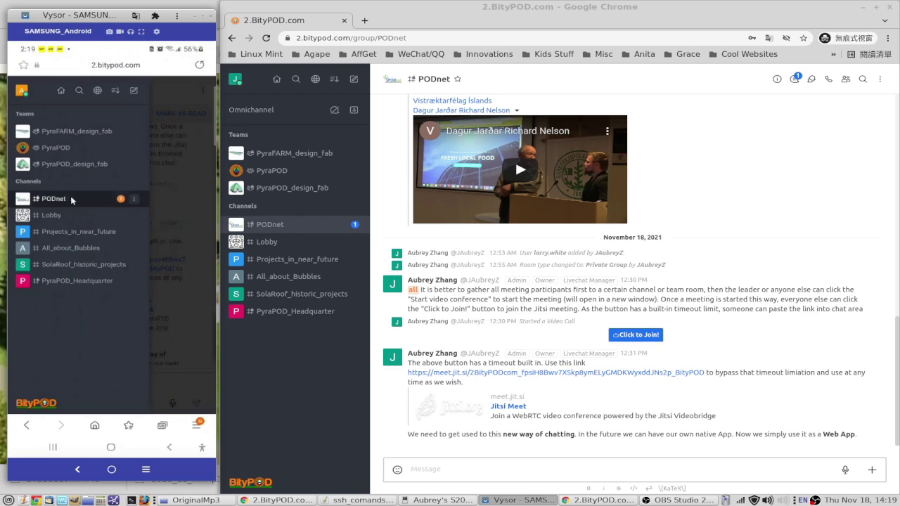
{"action": "left_click", "coordinate": [178, 211]}
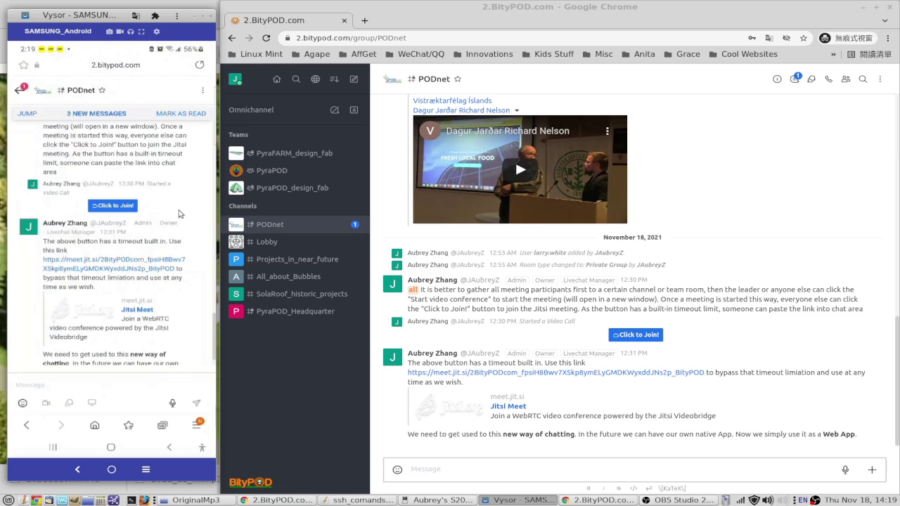